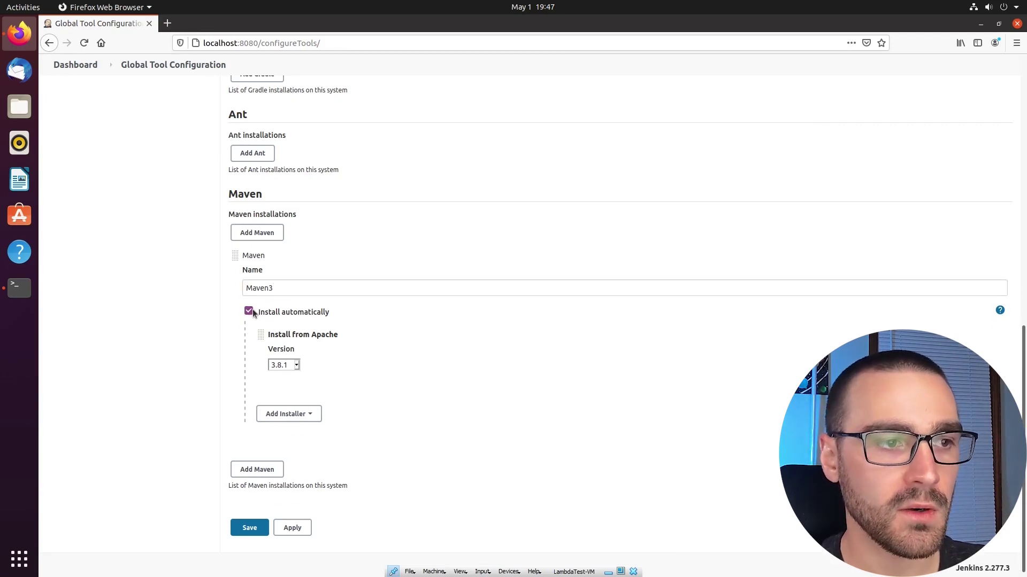
{"action": "left_click", "coordinate": [249, 310]}
{"action": "scroll", "coordinate": [191, 374], "scroll_direction": "down", "scroll_amount": 2}
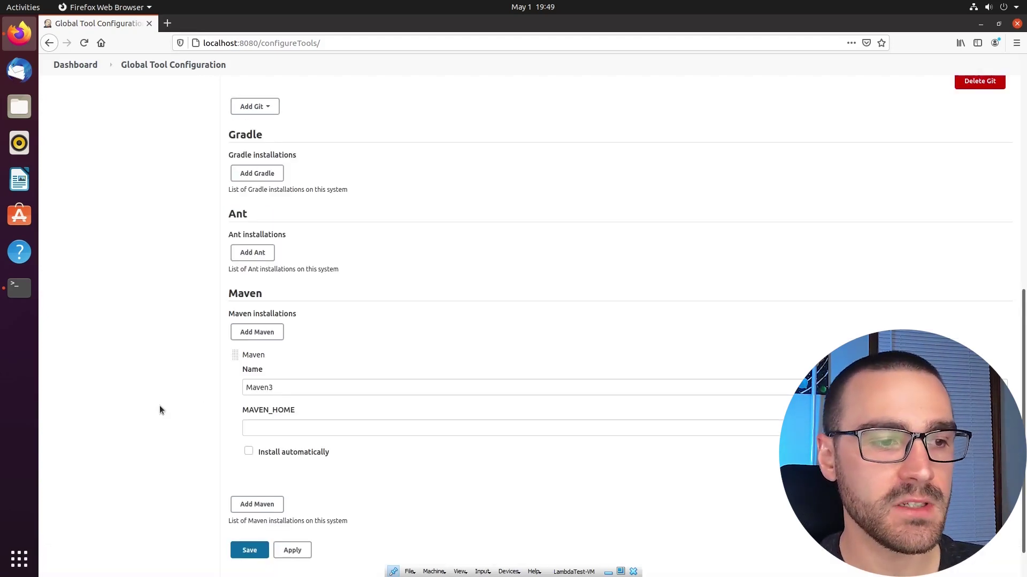
{"action": "left_click", "coordinate": [250, 451]}
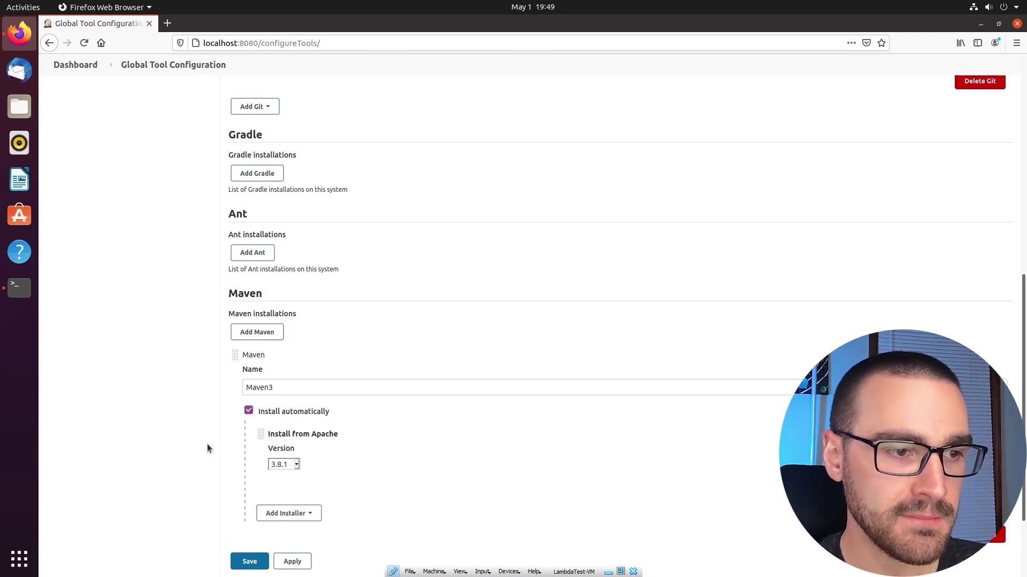
{"action": "scroll", "coordinate": [214, 406], "scroll_direction": "down", "scroll_amount": 1}
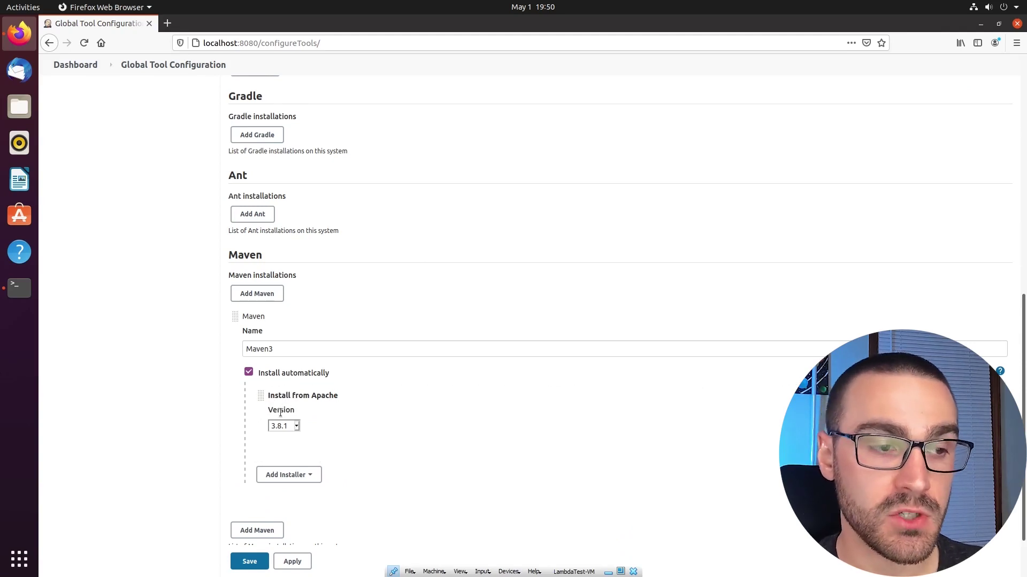
{"action": "left_click", "coordinate": [297, 426]}
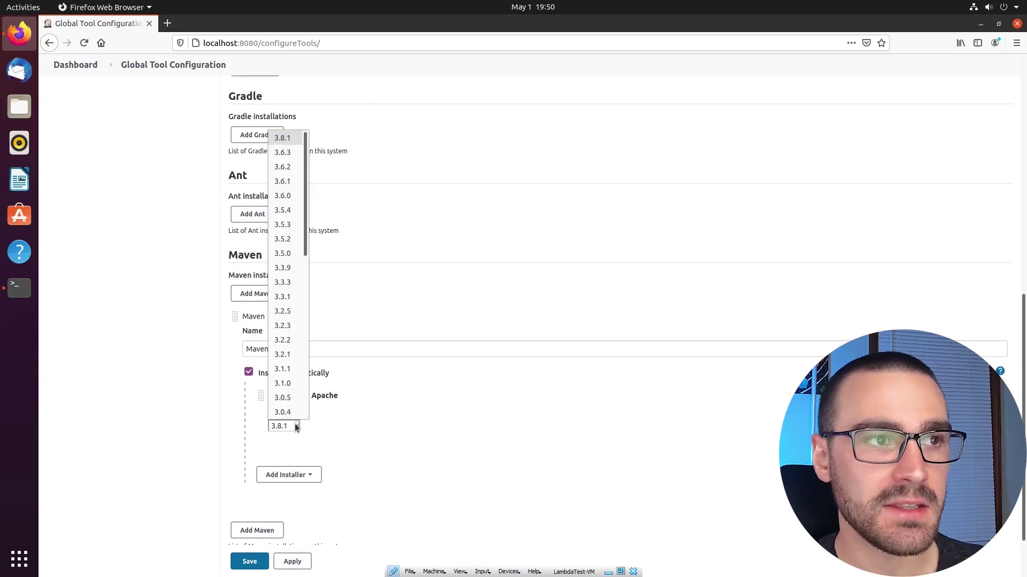
{"action": "left_click", "coordinate": [287, 138]}
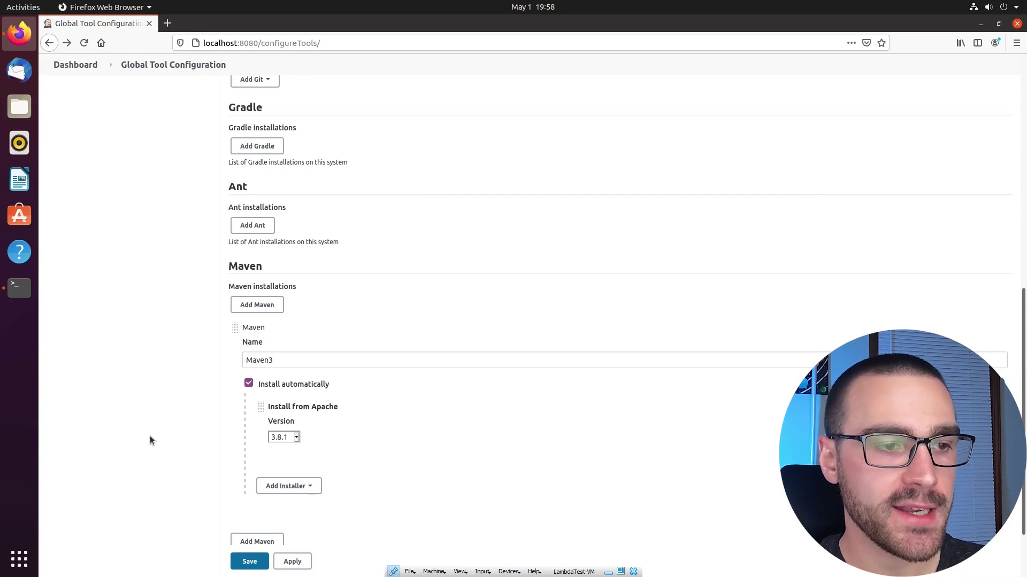
Save the Maven3 tool configuration, then find and install the Maven Integration plugin without restart
{"action": "left_click", "coordinate": [250, 561]}
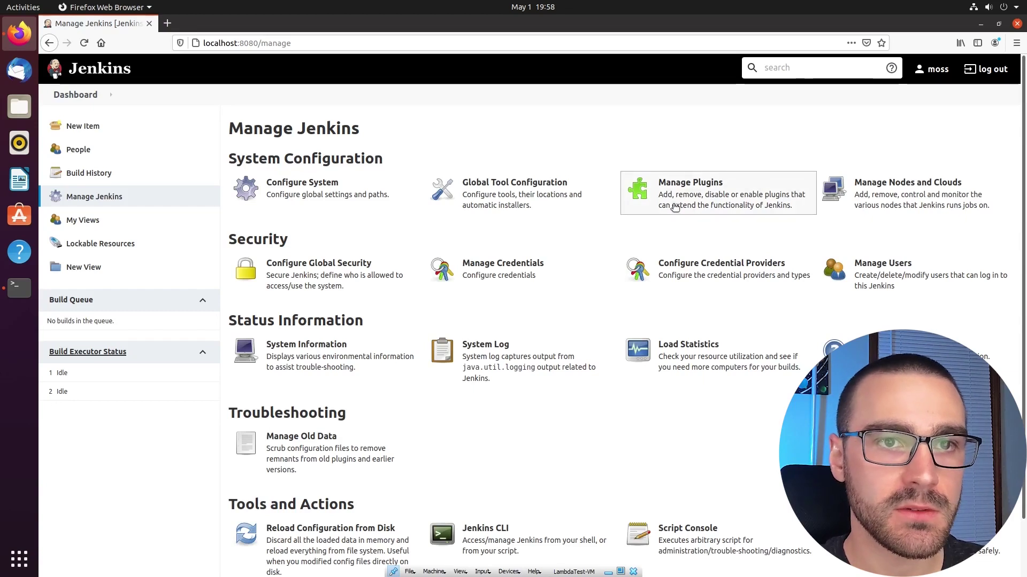
{"action": "left_click", "coordinate": [755, 190]}
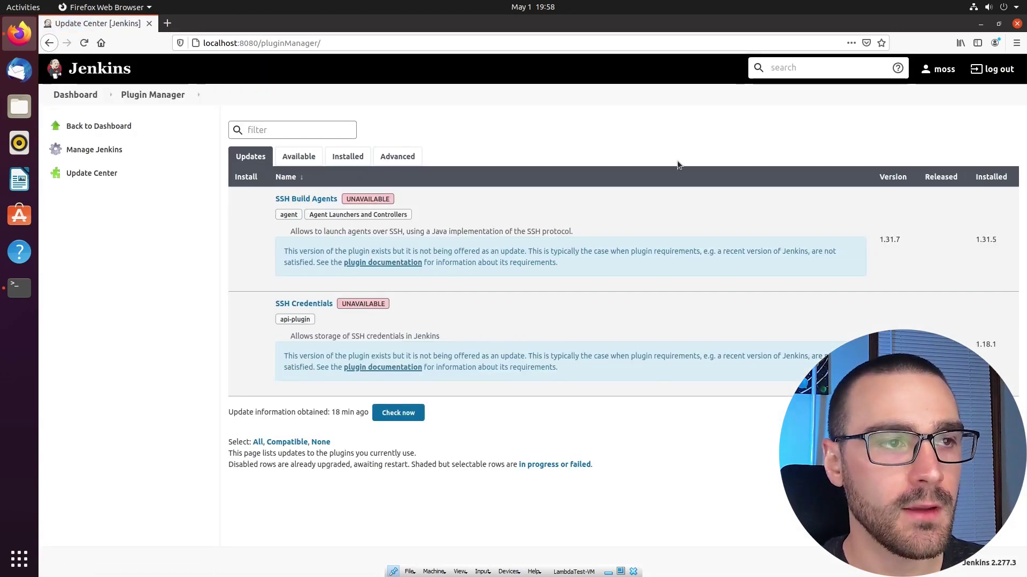
{"action": "left_click", "coordinate": [287, 157]}
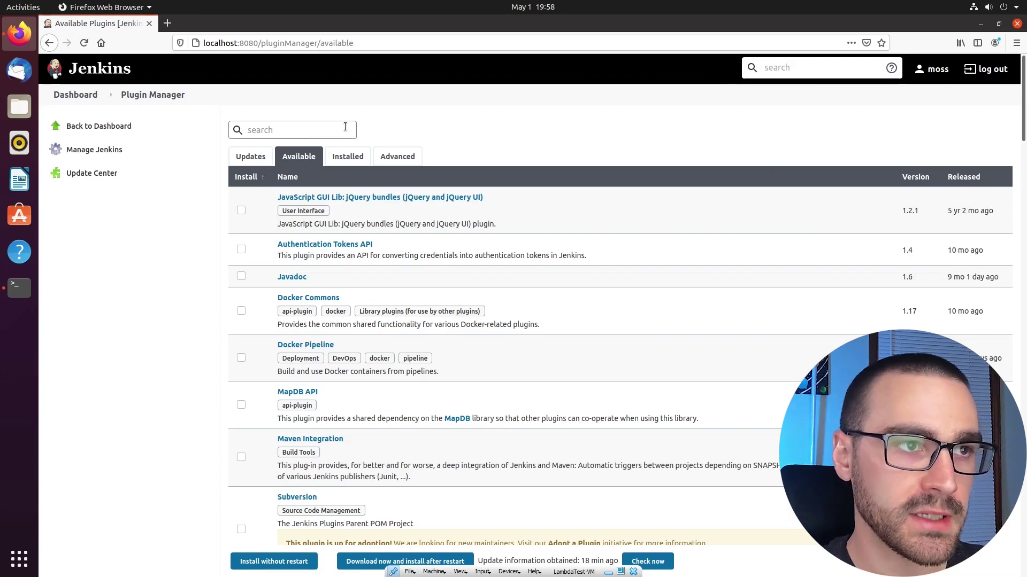
{"action": "type", "text": "maven"}
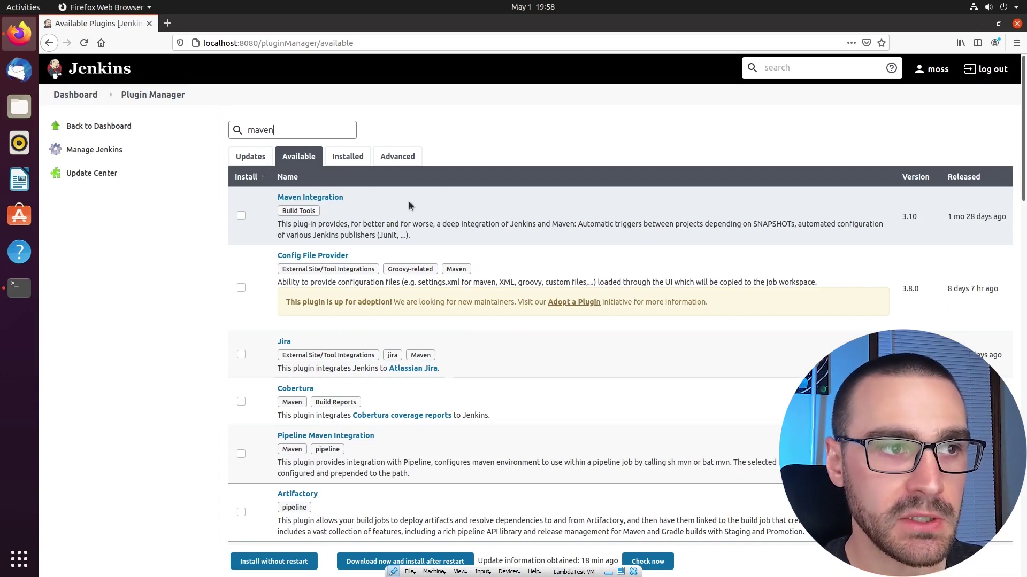
{"action": "left_click", "coordinate": [241, 215]}
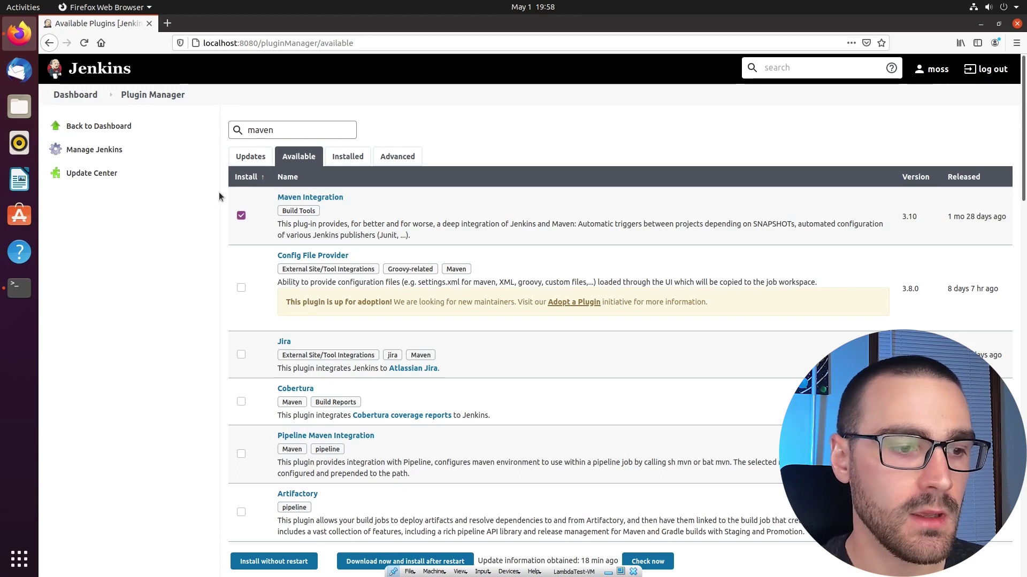
{"action": "left_click", "coordinate": [298, 562]}
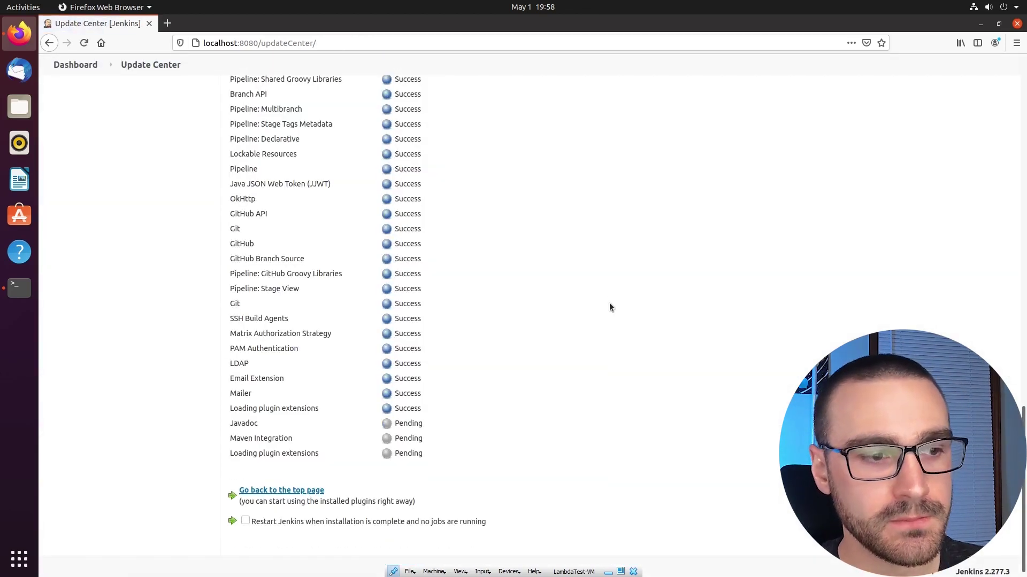
Have Jenkins restart after the plugin install, sign back in with username and password, and return to the Dashboard
{"action": "left_click", "coordinate": [246, 522]}
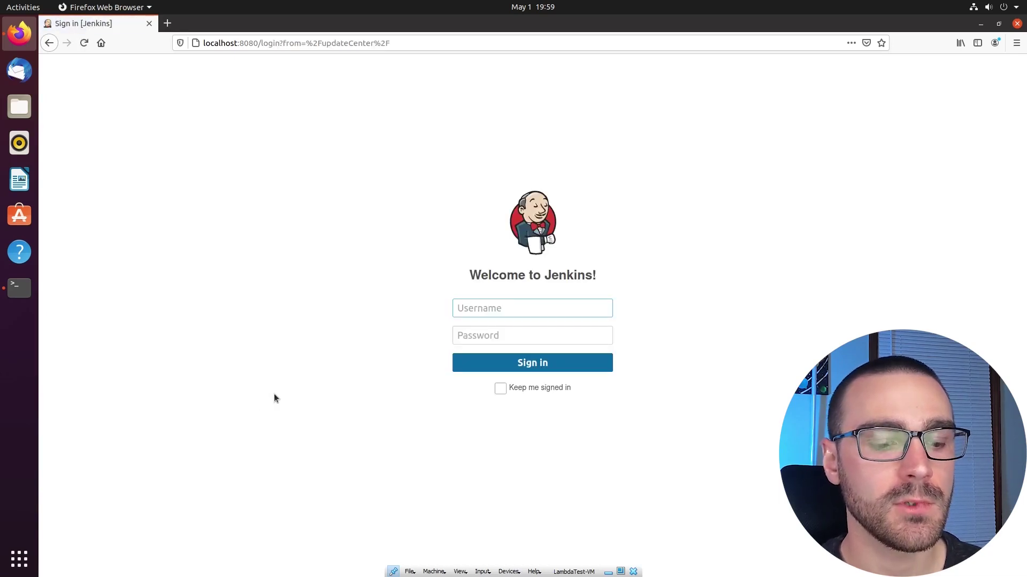
{"action": "key", "text": "Tab"}
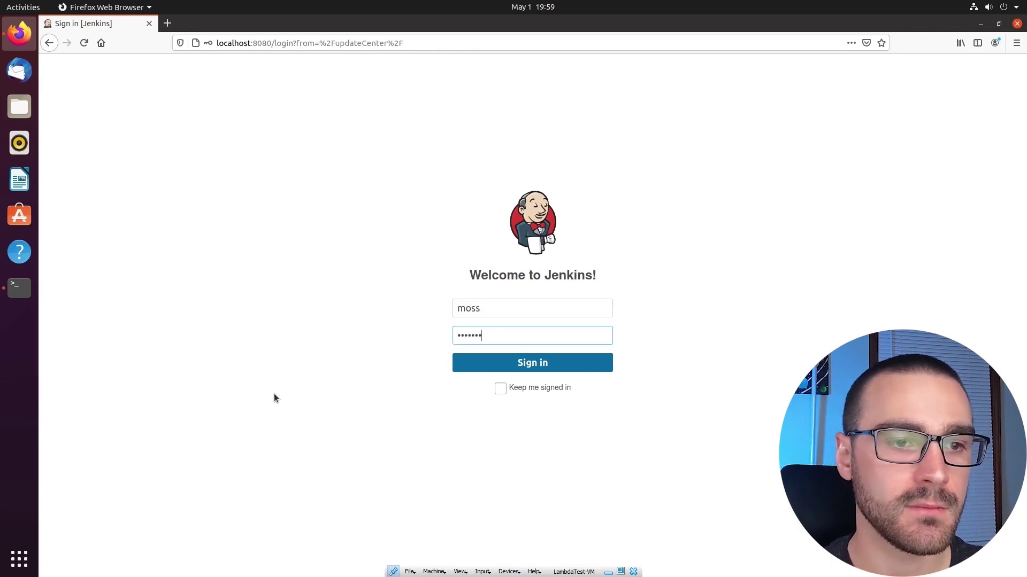
{"action": "left_click", "coordinate": [531, 365]}
{"action": "left_click", "coordinate": [212, 157]}
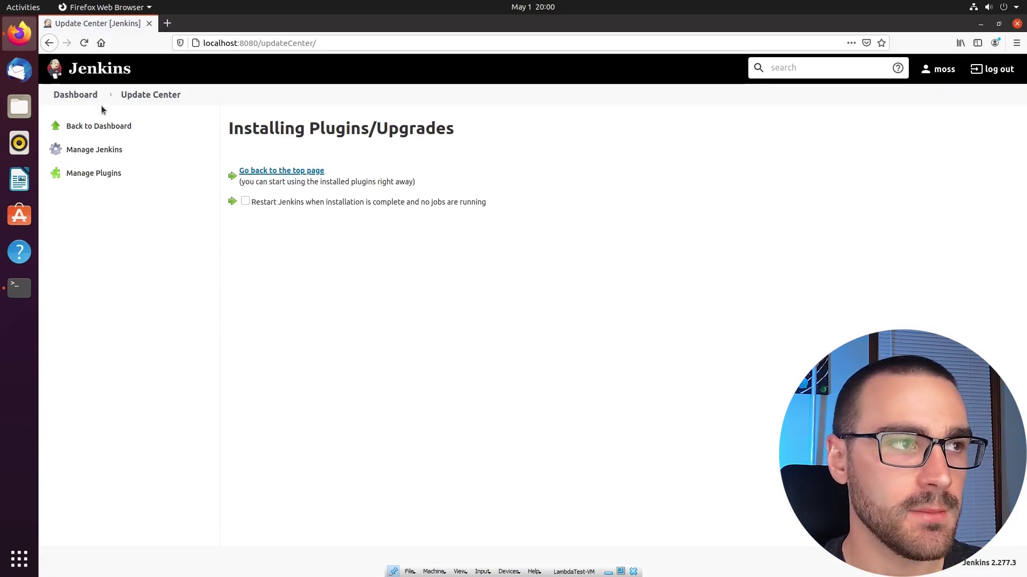
{"action": "left_click", "coordinate": [85, 96]}
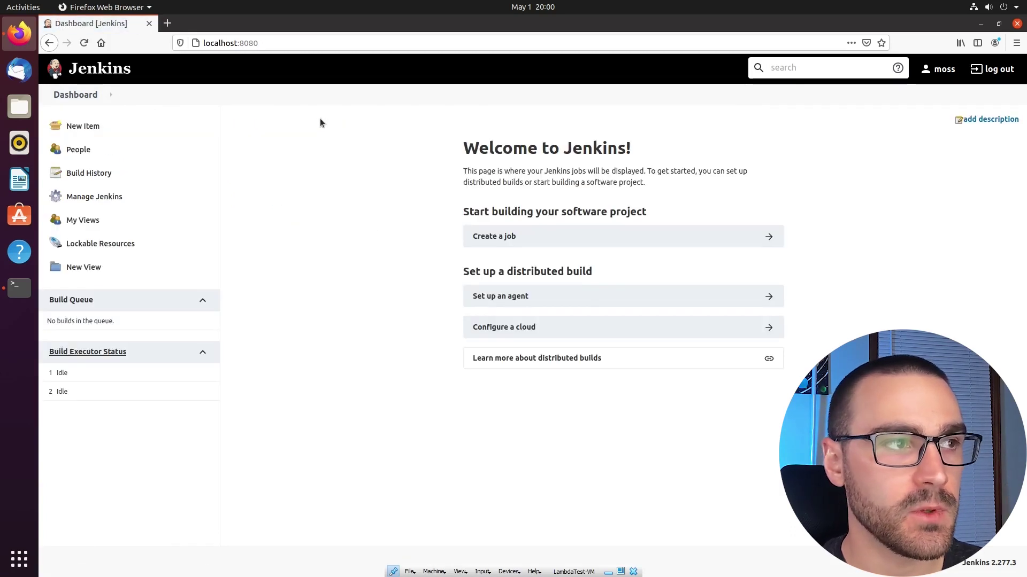
Create a new Maven project item named test-maven
{"action": "left_click", "coordinate": [108, 130]}
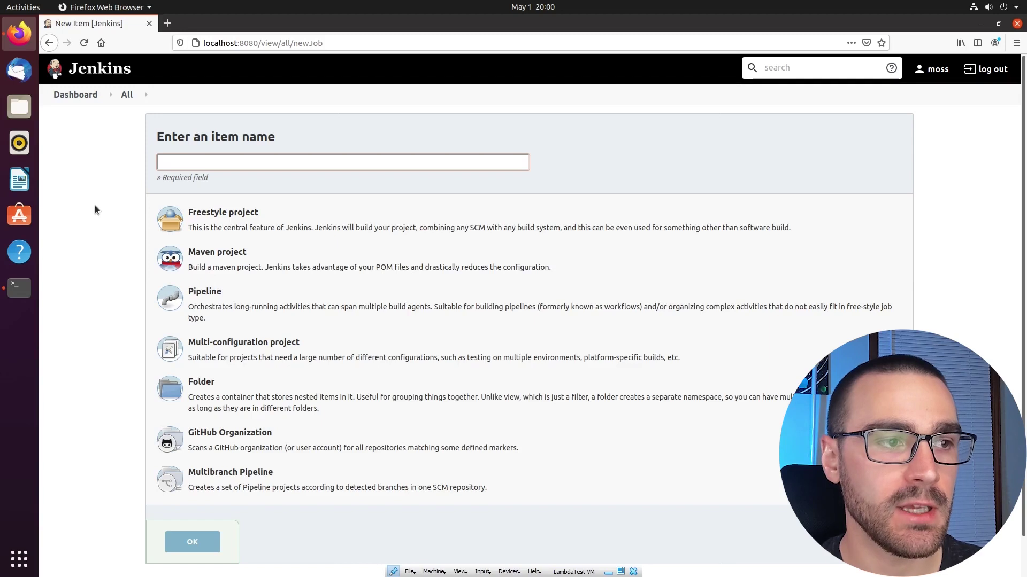
{"action": "left_click", "coordinate": [70, 206]}
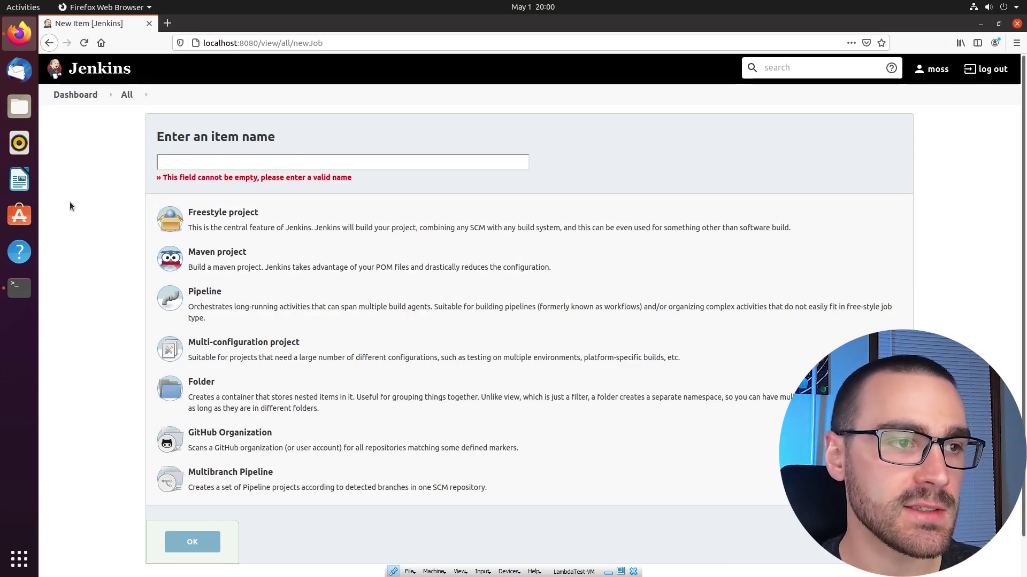
{"action": "left_click", "coordinate": [222, 162]}
{"action": "type", "text": "test"}
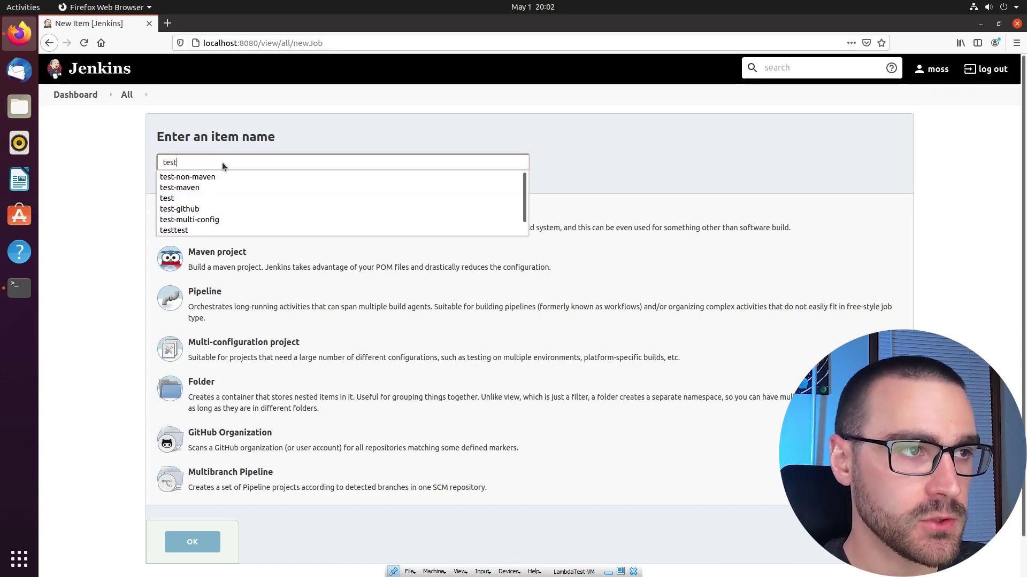
{"action": "type", "text": "-maven"}
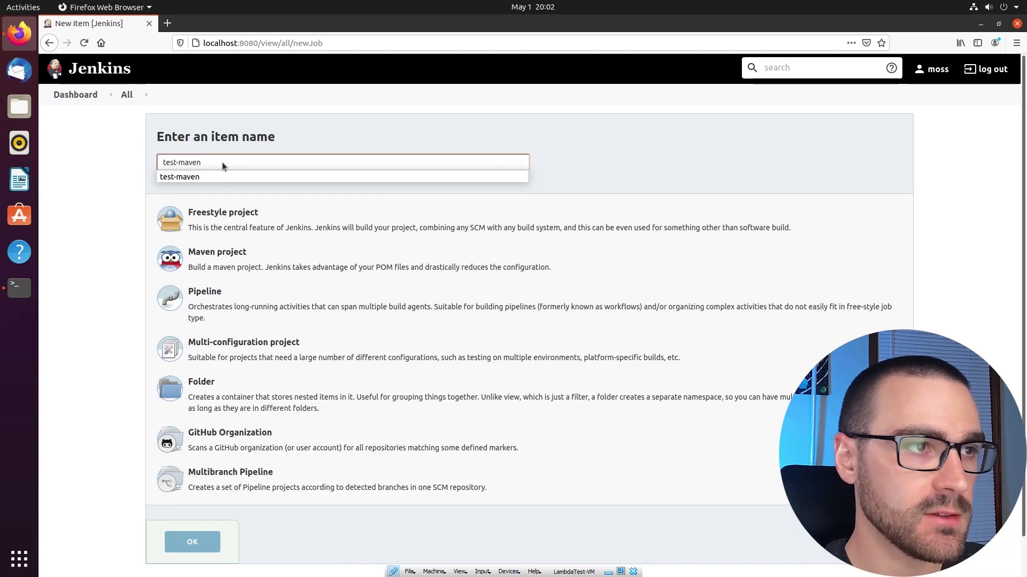
{"action": "left_click", "coordinate": [99, 192]}
{"action": "left_click", "coordinate": [198, 265]}
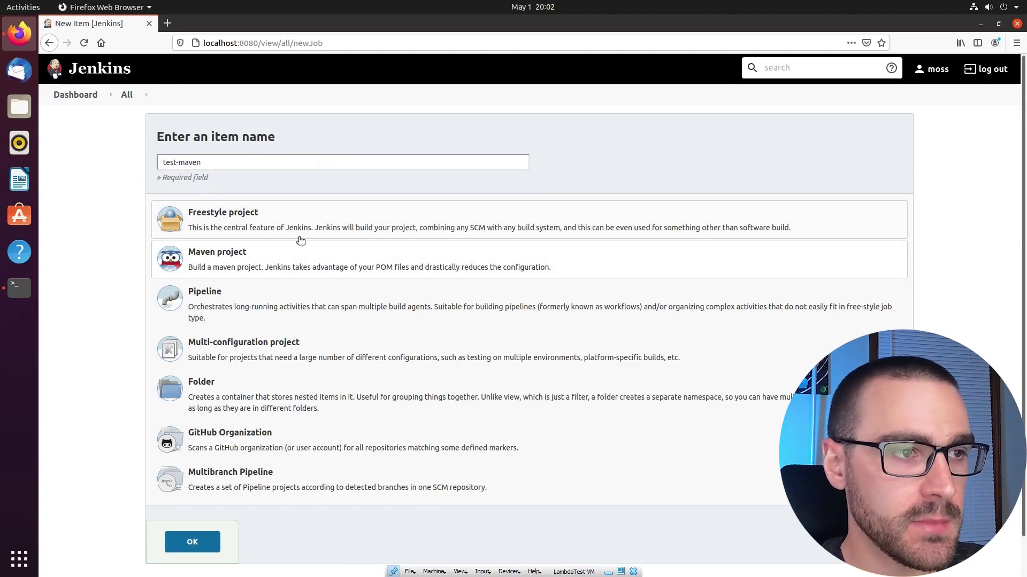
{"action": "scroll", "coordinate": [98, 265], "scroll_direction": "down", "scroll_amount": 1}
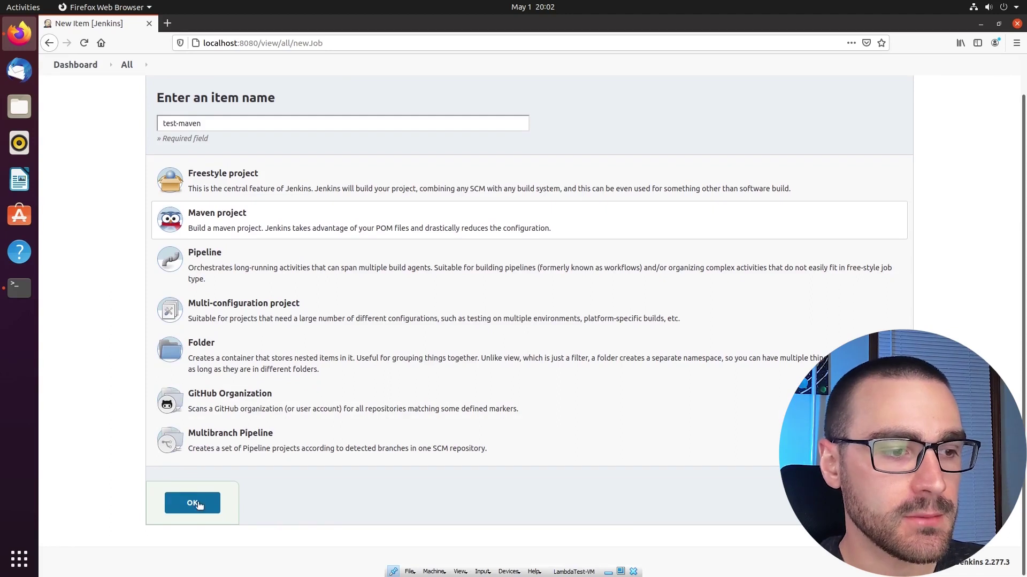
{"action": "left_click", "coordinate": [196, 507]}
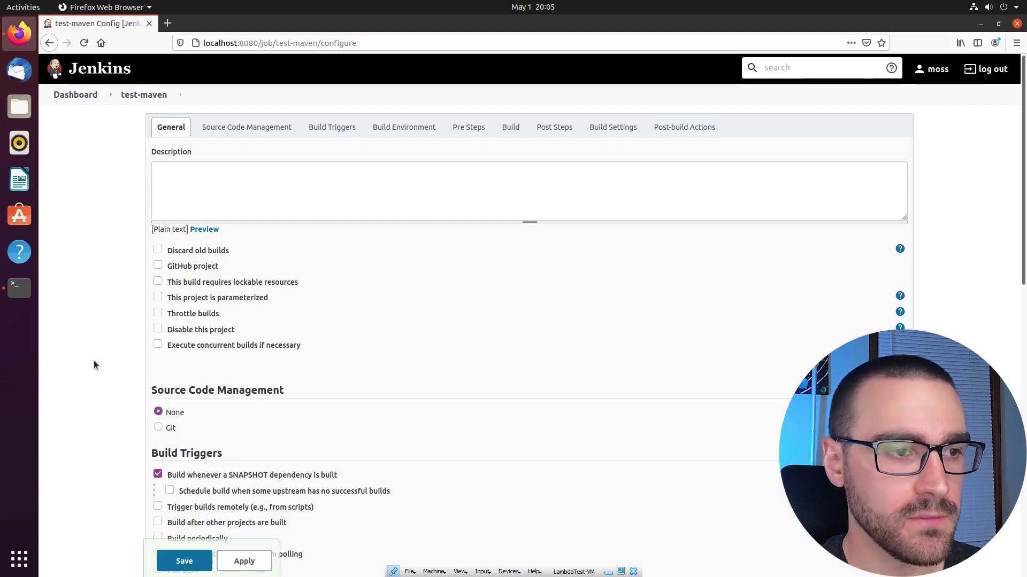
In the Build section, enter the Maven goals 'clean compile test' under Goals and options
{"action": "scroll", "coordinate": [95, 366], "scroll_direction": "down", "scroll_amount": 5}
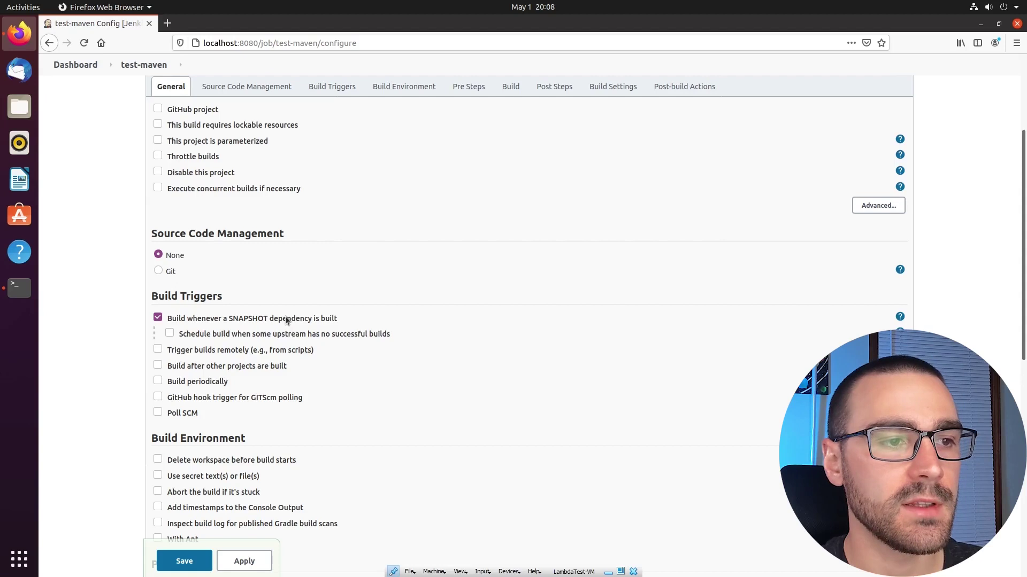
{"action": "scroll", "coordinate": [286, 320], "scroll_direction": "down", "scroll_amount": 5}
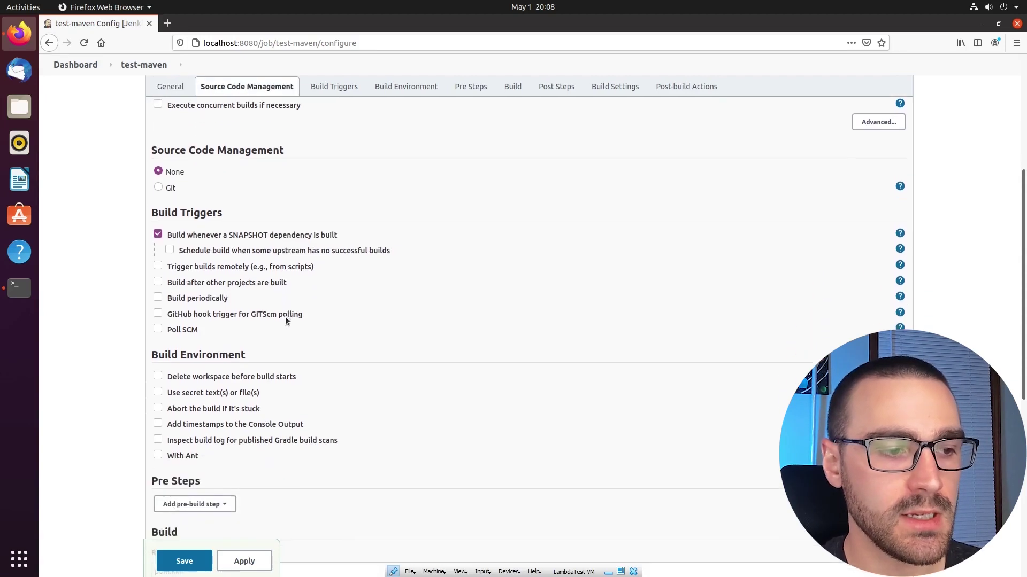
{"action": "scroll", "coordinate": [285, 318], "scroll_direction": "down", "scroll_amount": 3}
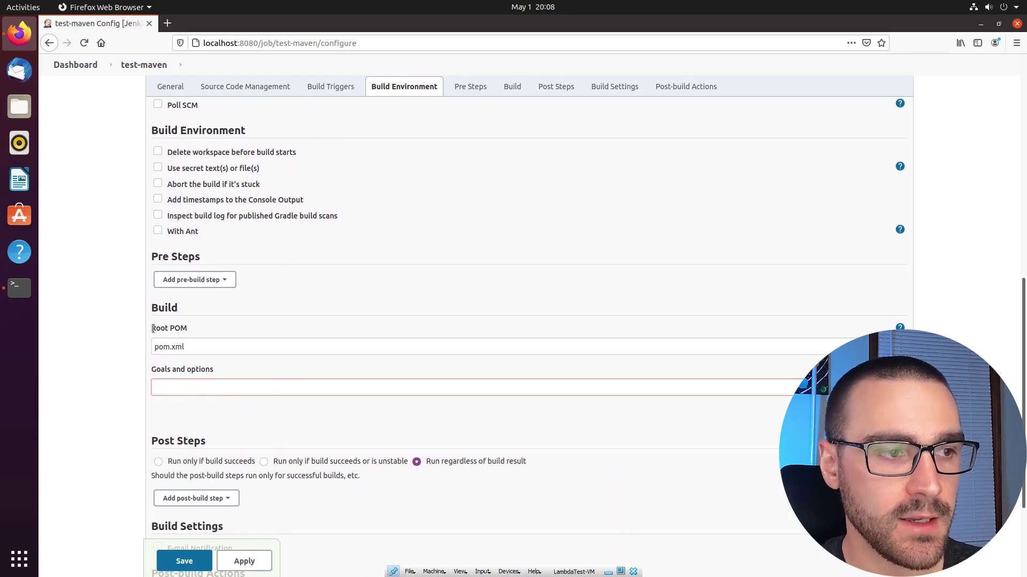
{"action": "left_click_drag", "start_coordinate": [188, 328], "coordinate": [147, 334]}
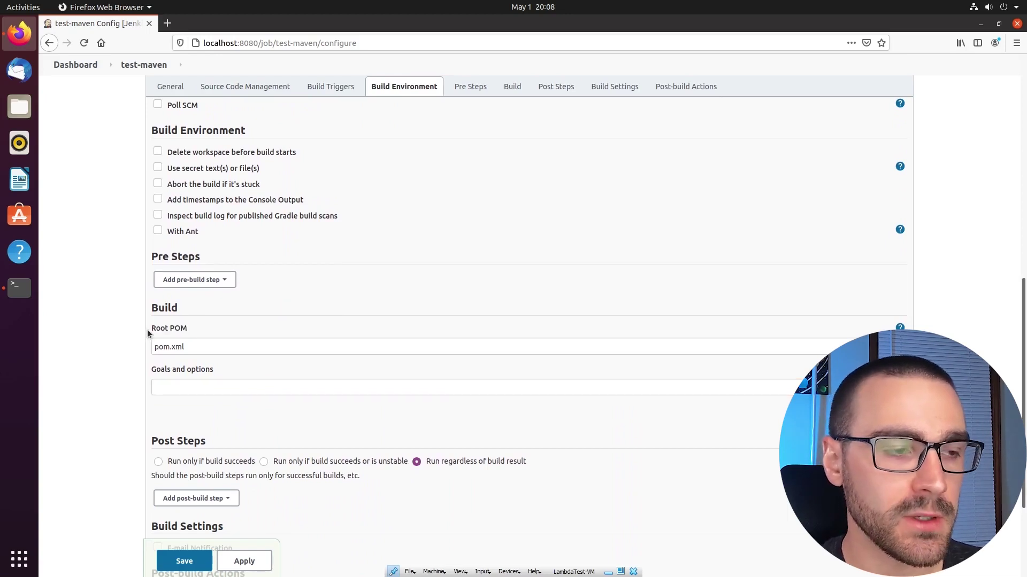
{"action": "left_click", "coordinate": [179, 382]}
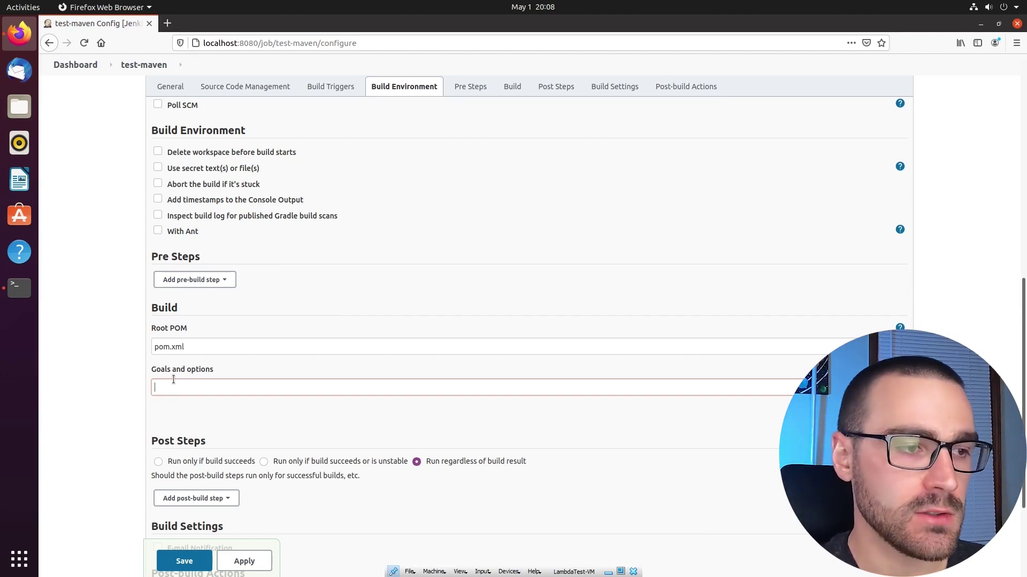
{"action": "type", "text": "n "}
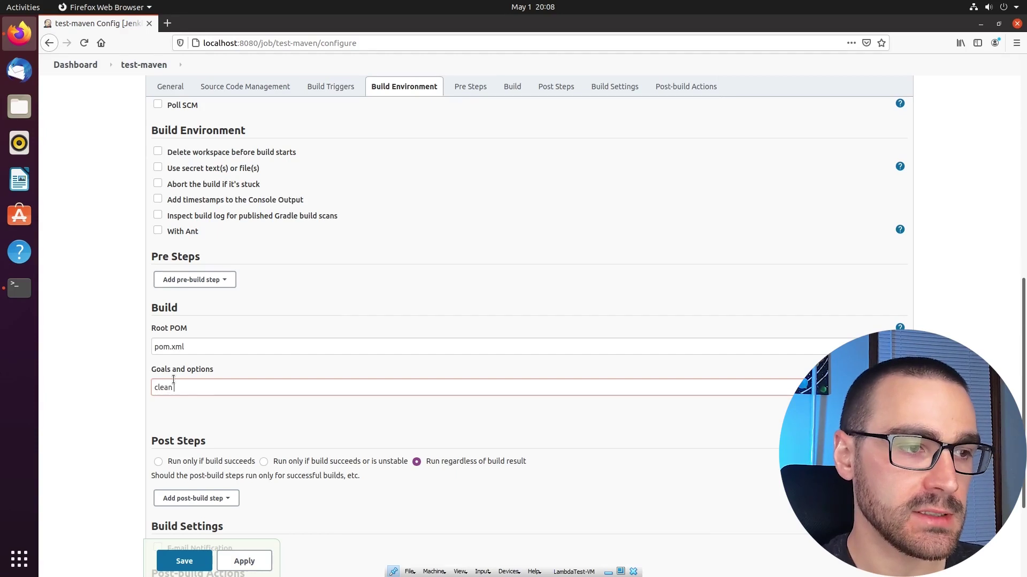
{"action": "type", "text": "compile test"}
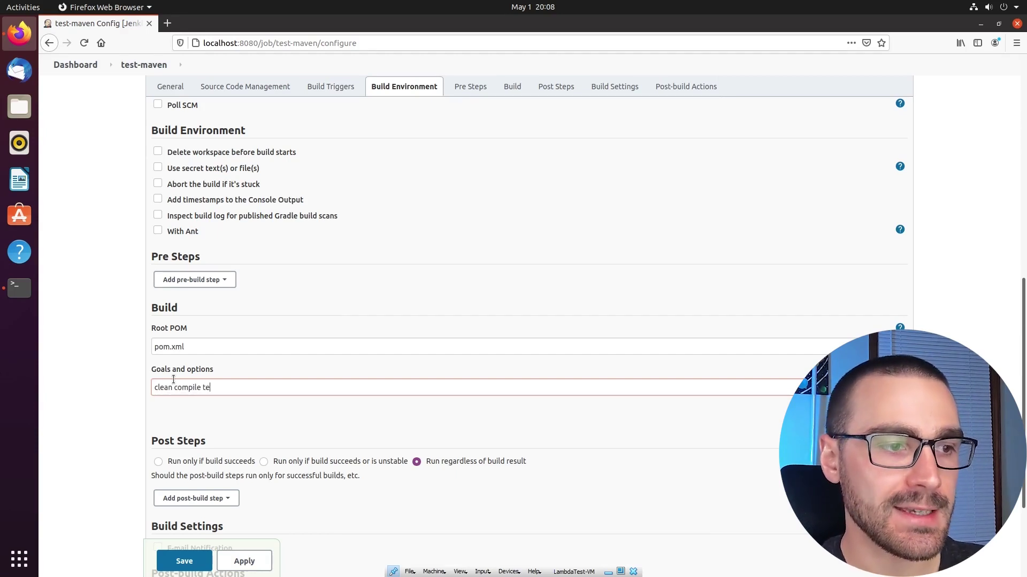